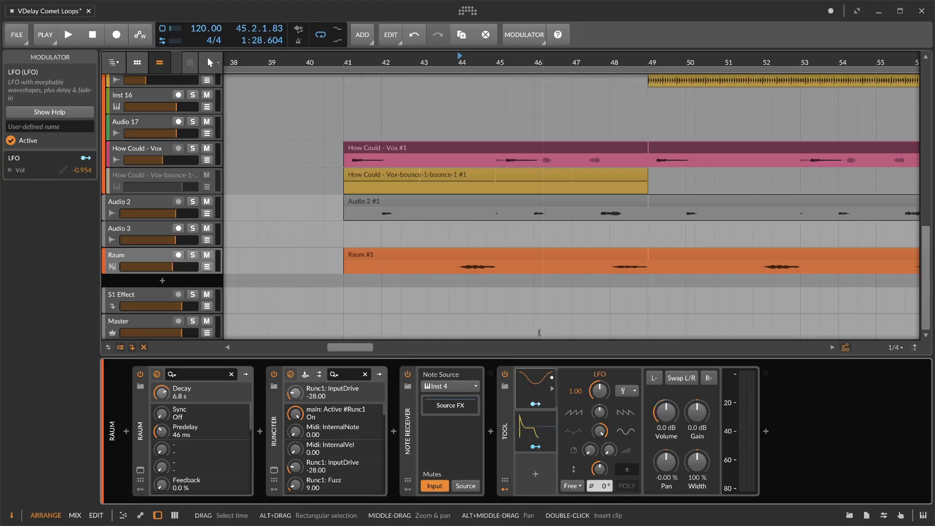
Step: Select the Tool device's LFO modulator, review its rate unit options, and leave the current choice in place
left_click(539, 379)
left_click(538, 378)
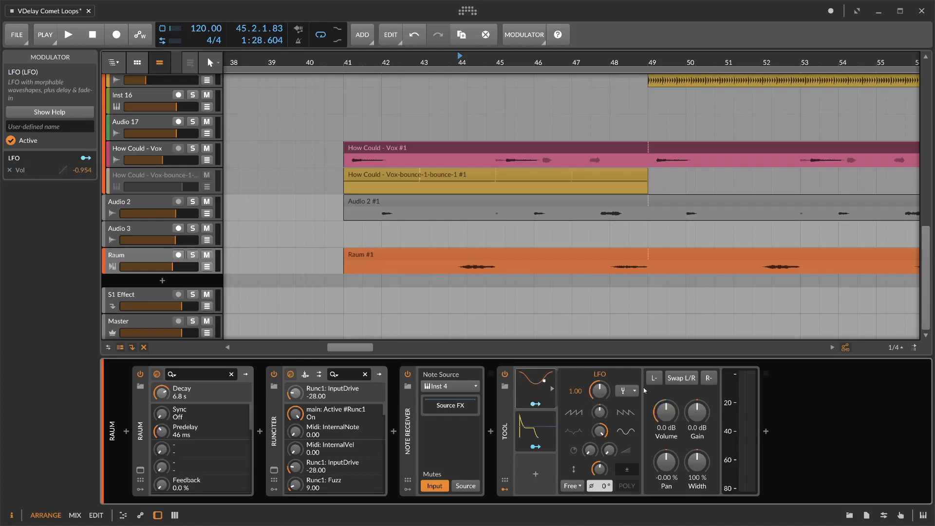
left_click(539, 400)
left_click(539, 400)
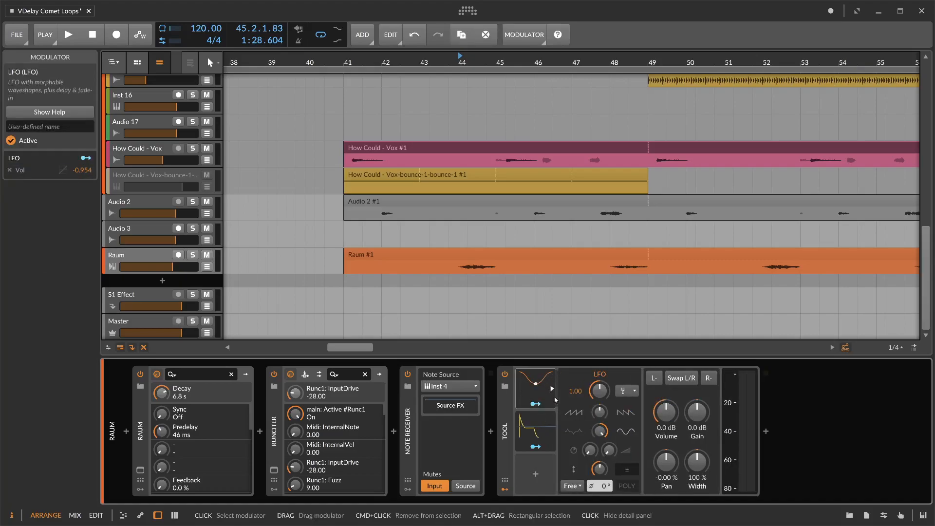
left_click(630, 391)
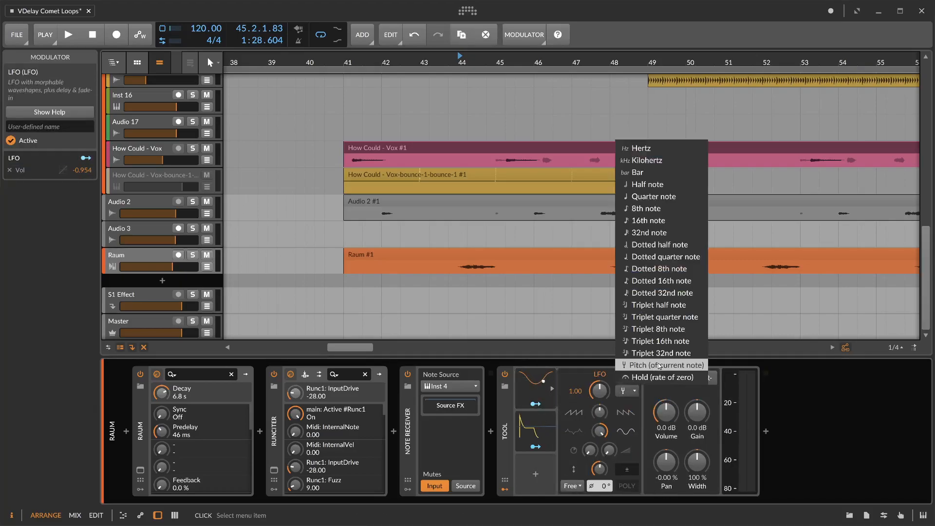
left_click(806, 387)
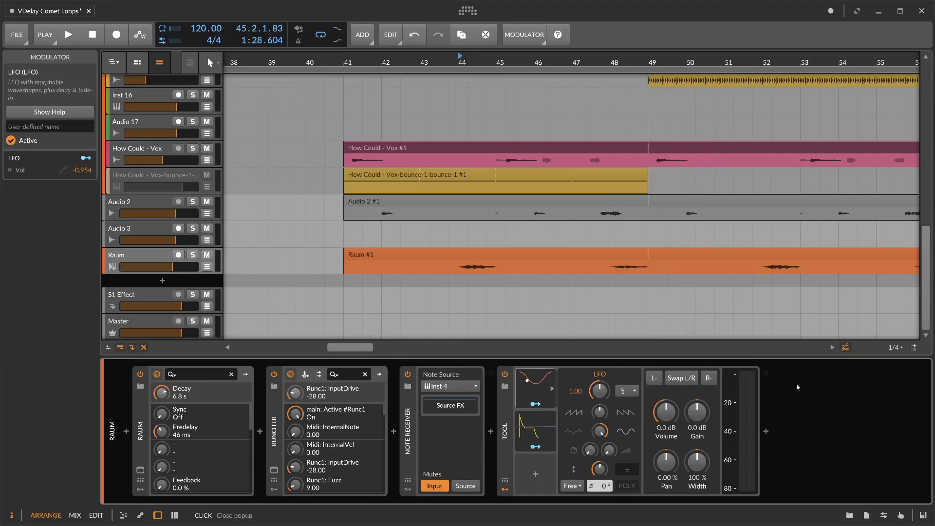
Step: Inspect the Note Receiver device on the Raum track, and place the playback start at bar 41
left_click(410, 432)
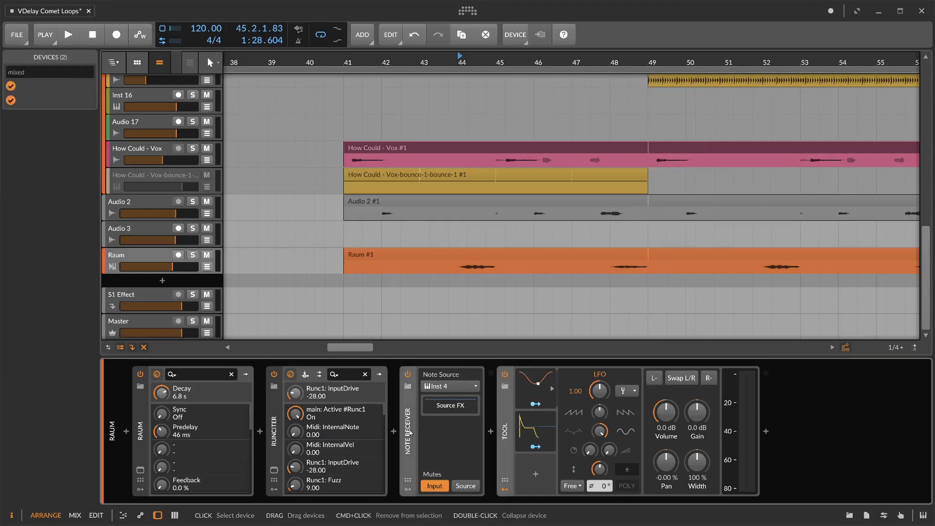
left_click(410, 432)
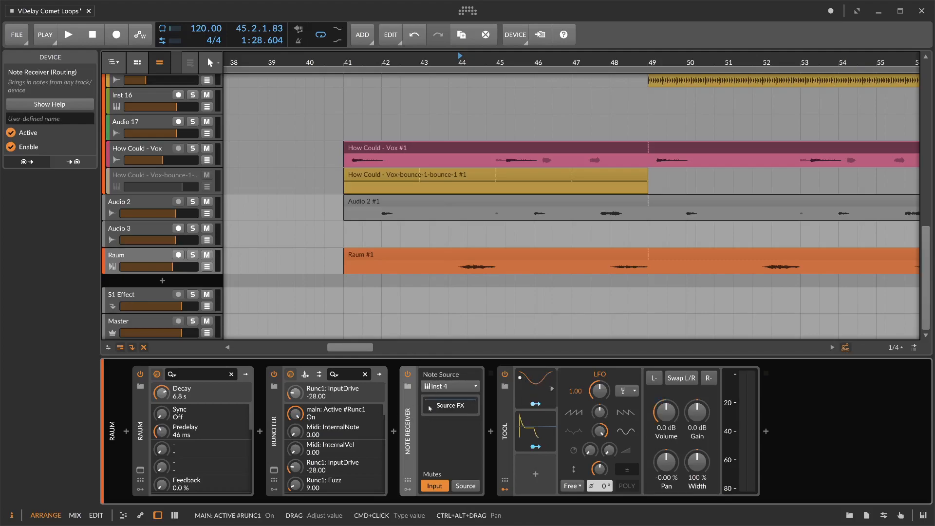
left_click(331, 258)
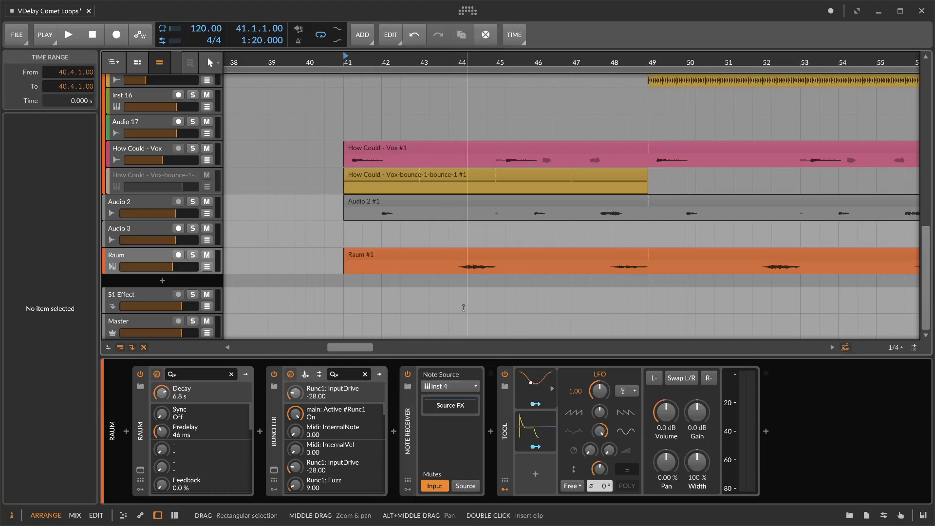
Step: Deactivate the second modulator on the Tool device and select the LFO modulator above it
left_click(531, 428)
left_click(537, 423)
left_click(537, 423)
left_click(537, 423)
left_click(539, 383)
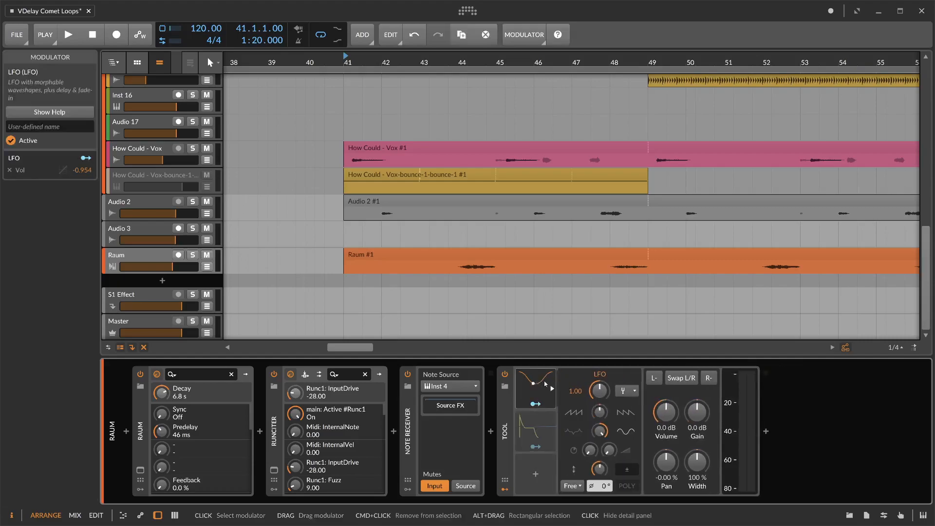
scroll(469, 291, "up", 2)
scroll(468, 291, "up", 1)
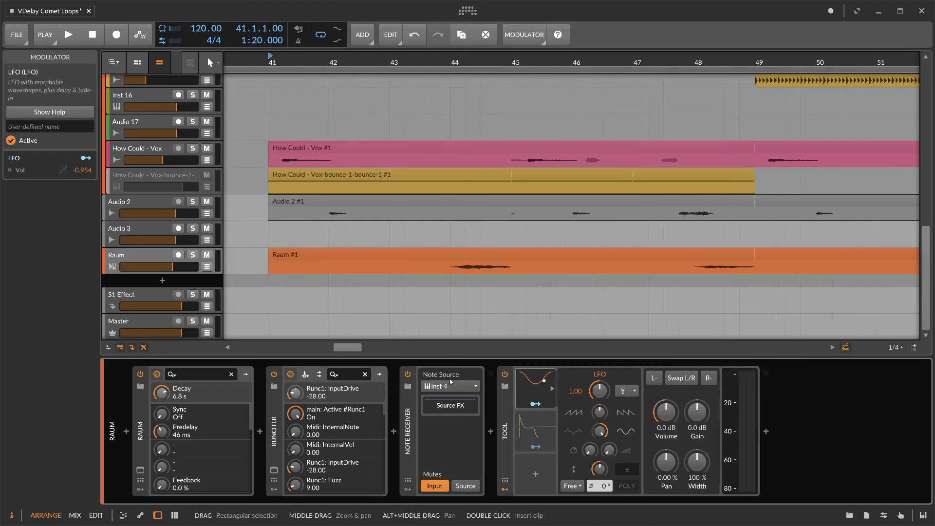
Step: Place the playback start at bar 44 in the Raum clip and solo the Raum track
left_click(161, 258)
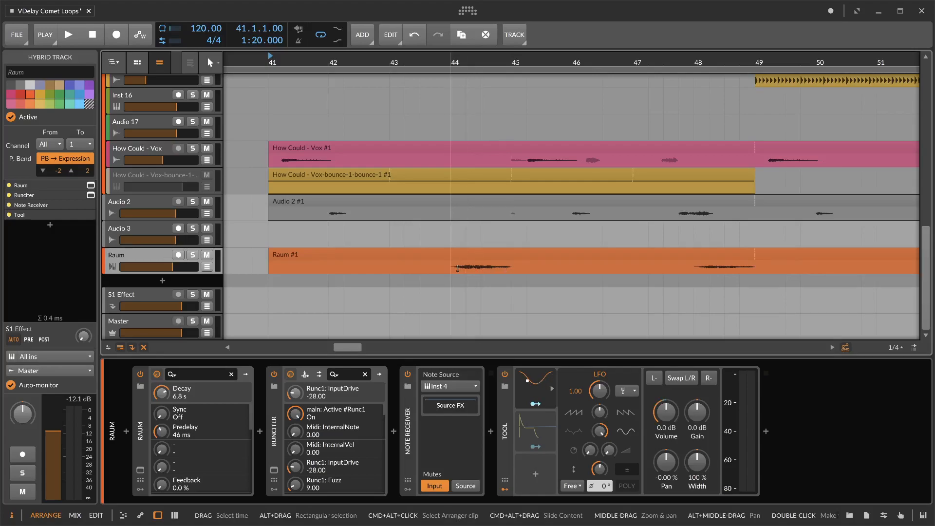
left_click(481, 270)
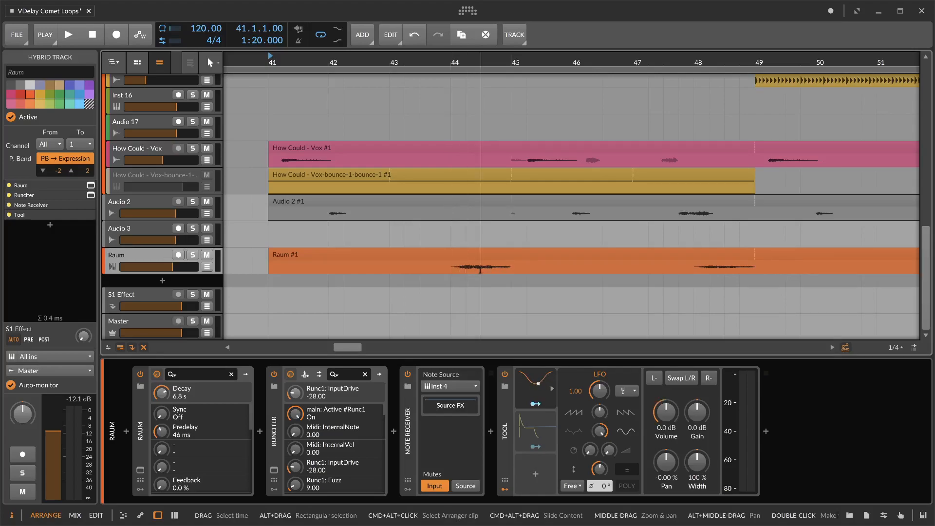
left_click(451, 269)
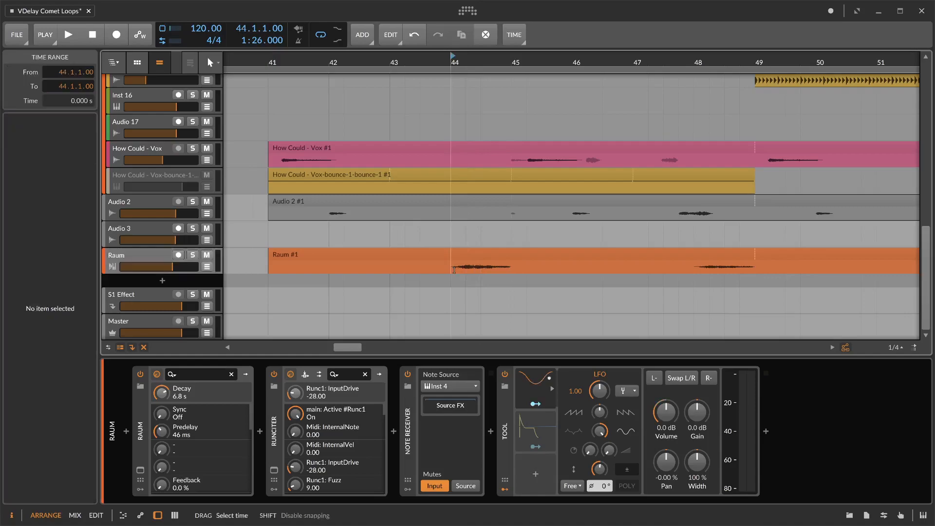
left_click(193, 255)
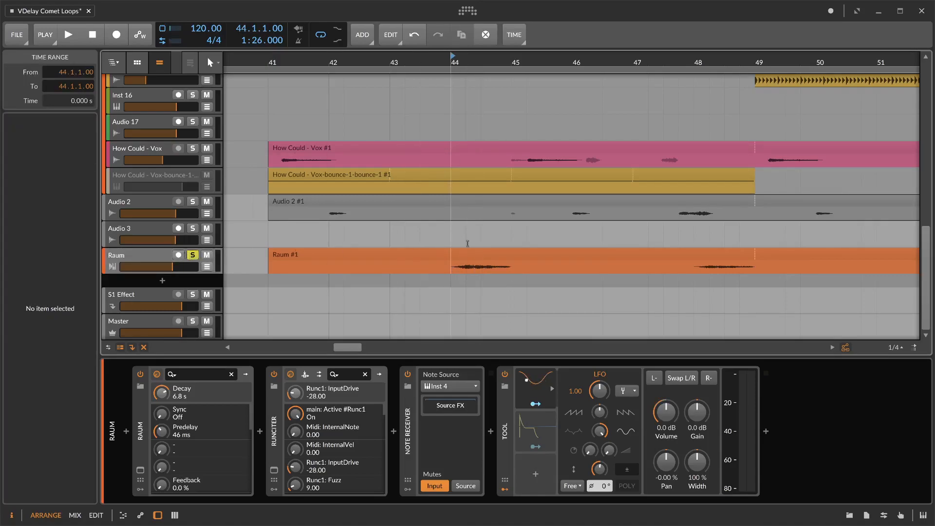
Step: Open the Inst 4 track's clip in the note editor and bring its whole loop into view
scroll(448, 214, "up", 10)
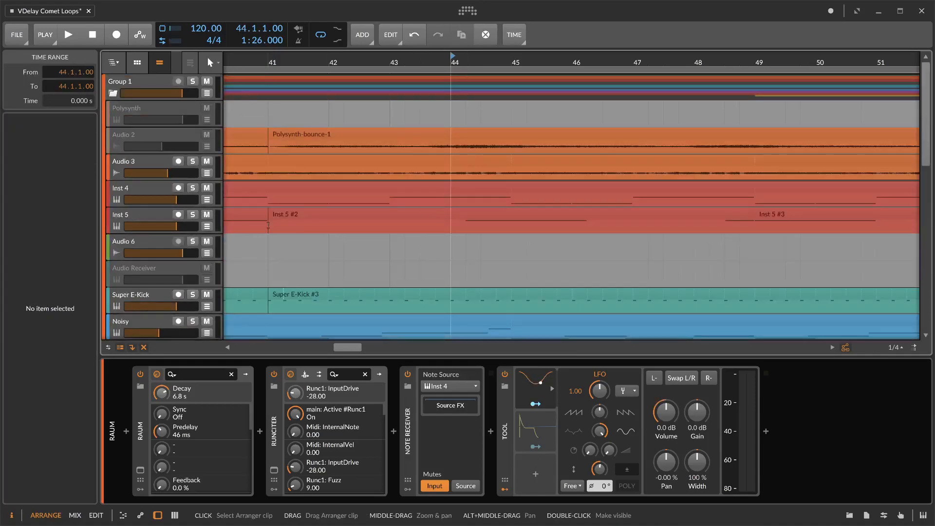
double_click(319, 193)
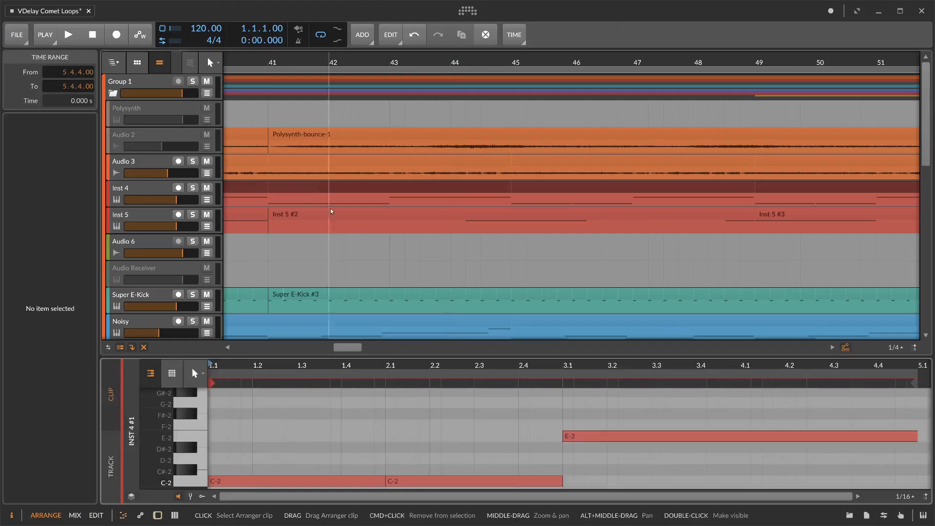
scroll(468, 463, "down", 3)
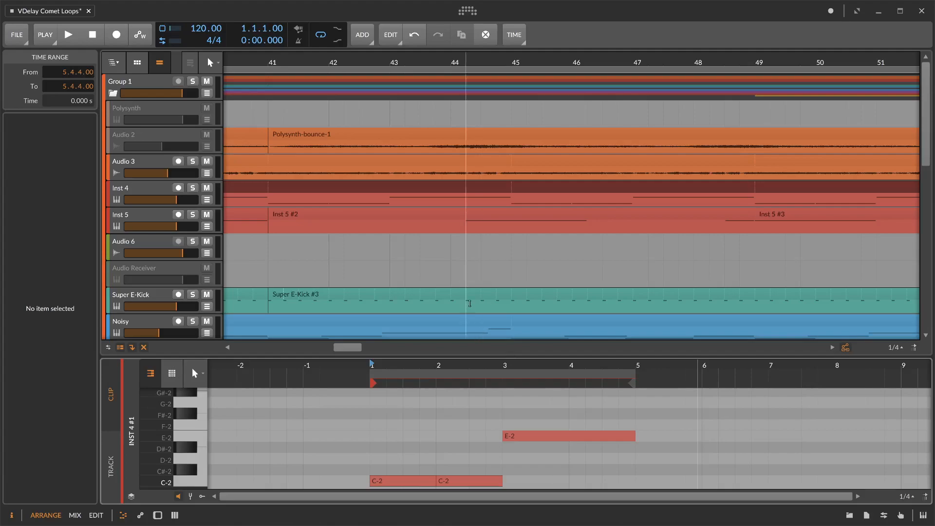
Step: Set the playback start to bar 41 and toggle the Raum track's solo off and back on
scroll(469, 305, "down", 3)
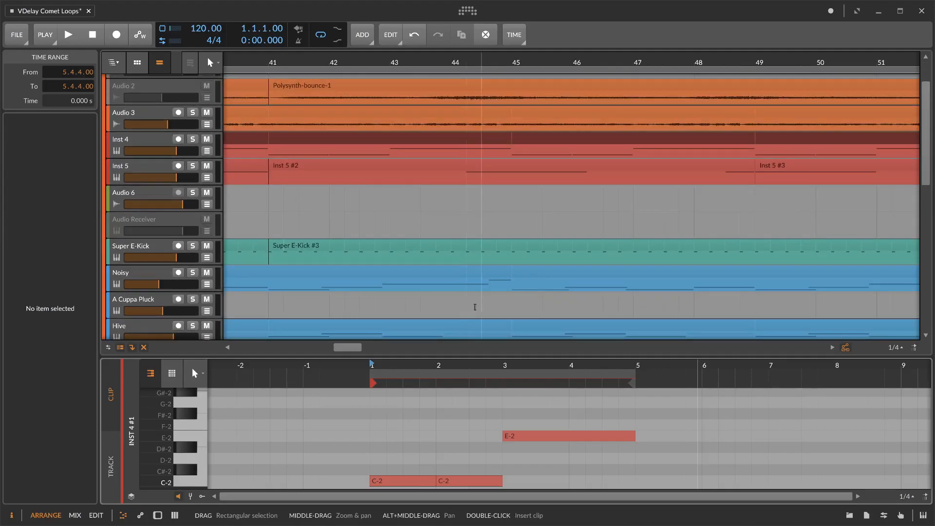
scroll(472, 305, "down", 15)
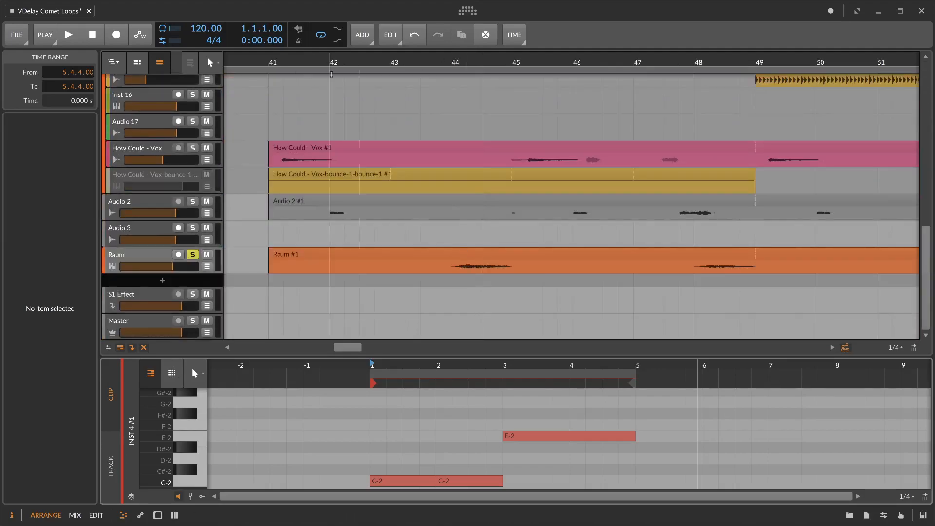
left_click(270, 62)
left_click(196, 254)
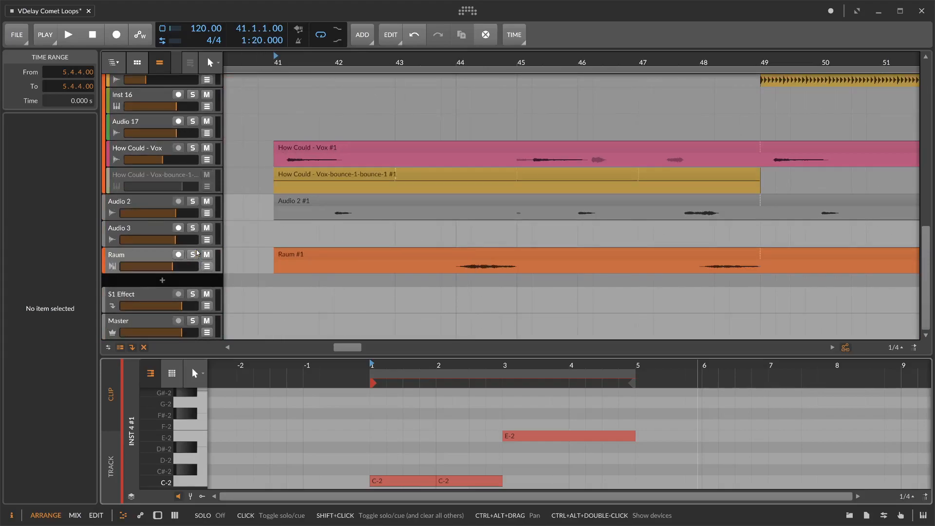
scroll(281, 267, "down", 3)
left_click(192, 255)
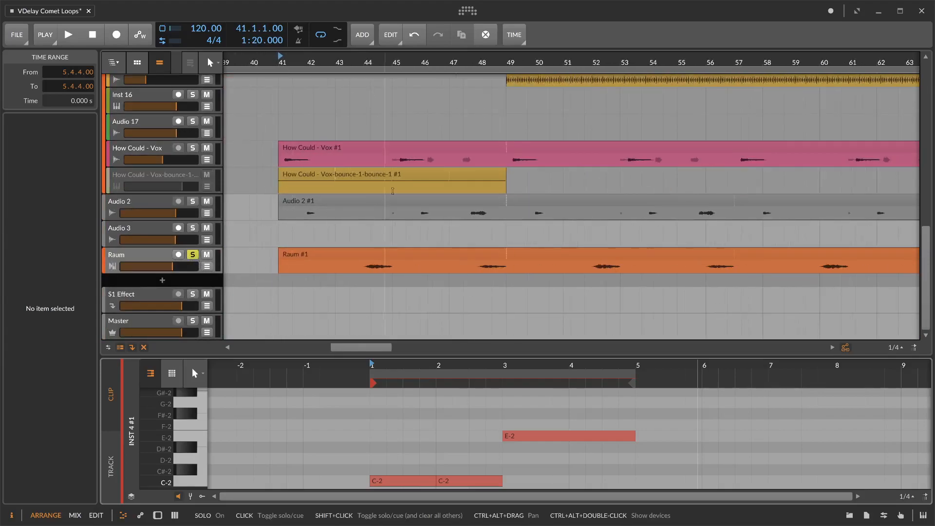
Step: Play the soloed Raum track from bar 44 while viewing the Inst 4 notes, and stop playback
scroll(378, 197, "up", 4)
left_click_drag(319, 198, 422, 118)
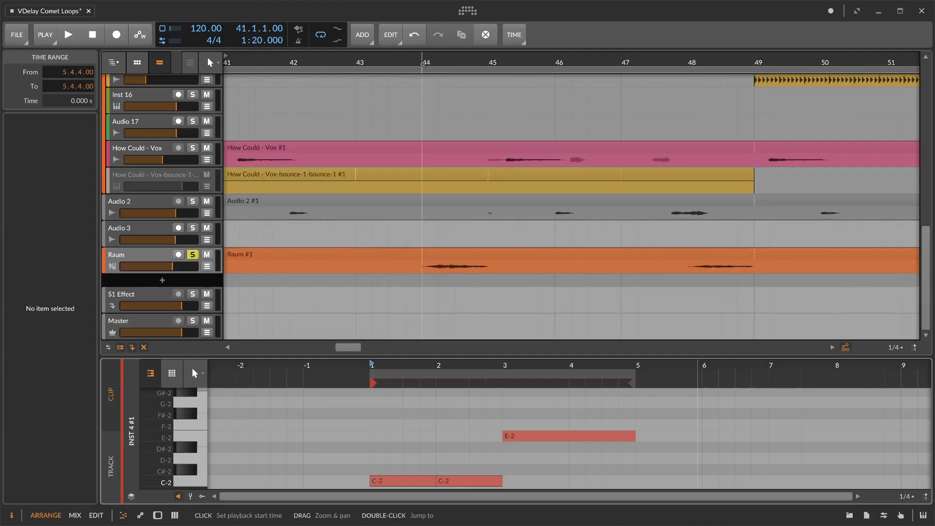
left_click(423, 64)
scroll(452, 237, "down", 3)
key("space")
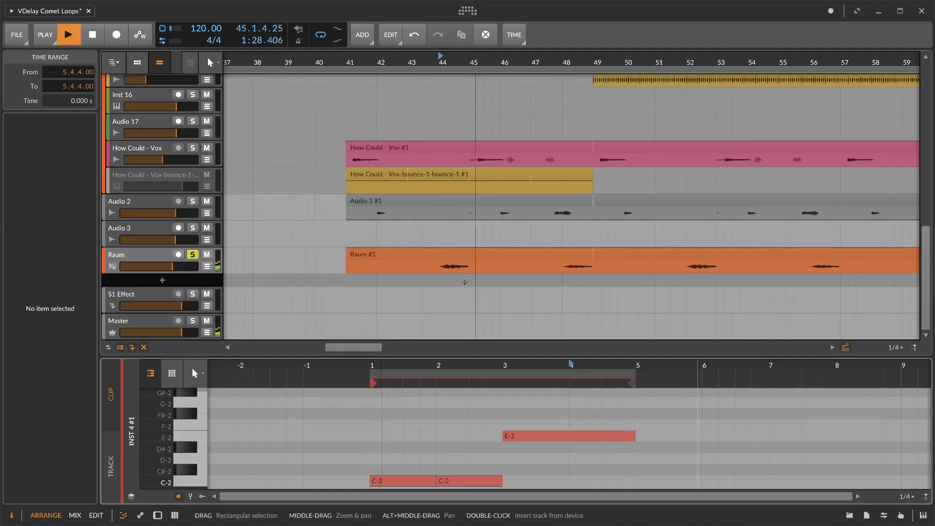
scroll(445, 242, "up", 8)
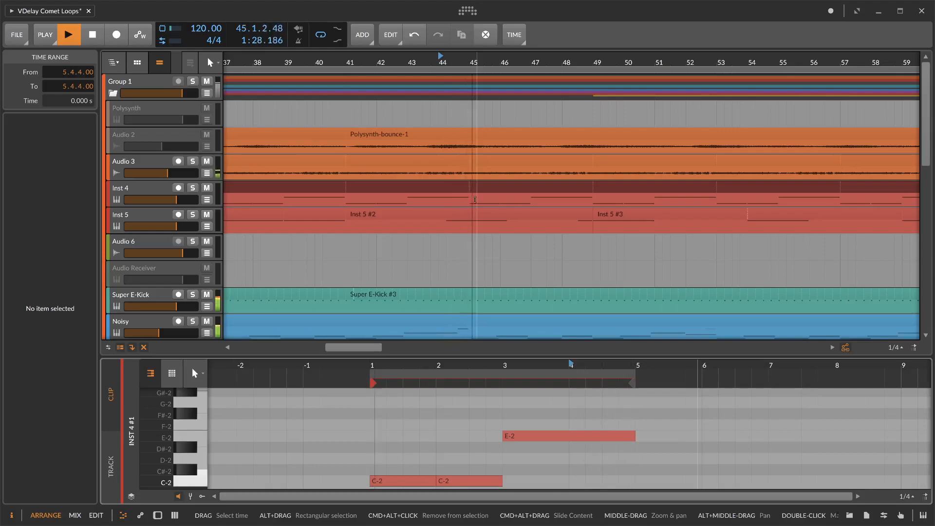
key("space")
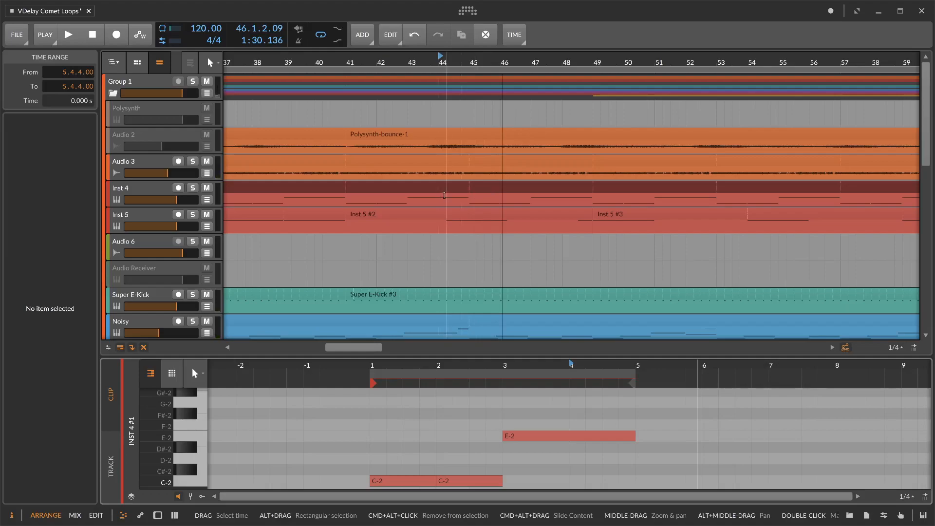
Step: Split the Inst 4 clip at bar 41 with the Knife tool
left_click(482, 193)
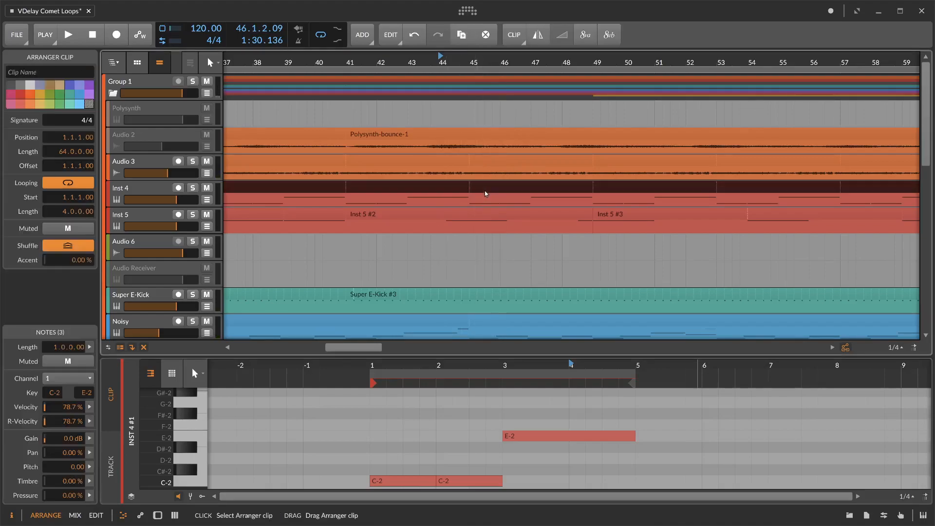
key("5")
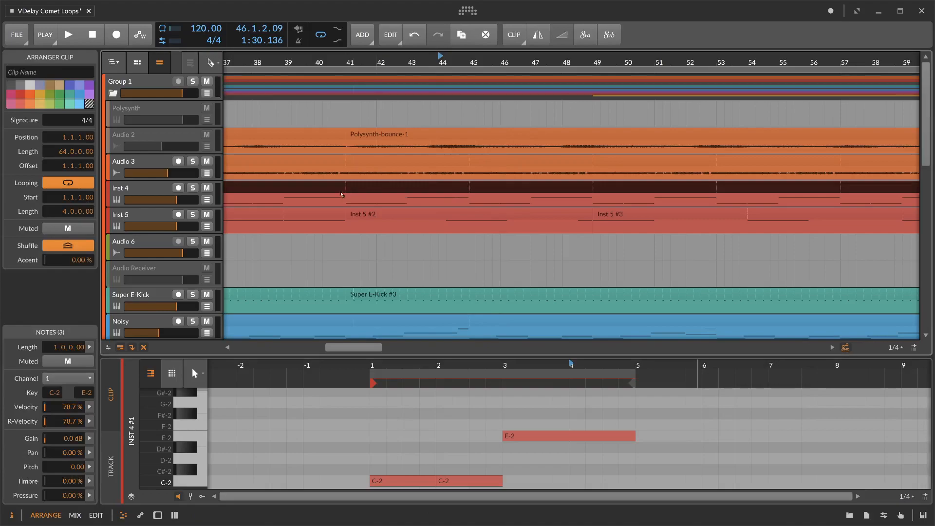
left_click(345, 193)
Step: Try moving the split-off Inst 4 clip to 40.2.1.00, and audition the soloed Raum track from bar 42
left_click(484, 192)
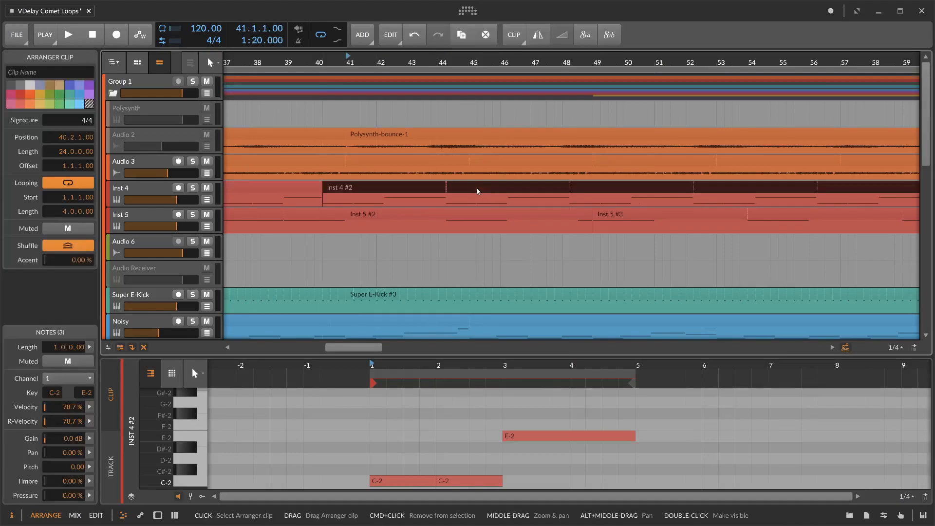
key("space")
key("space")
left_click(410, 60)
key("space")
key("space")
left_click(387, 60)
key("space")
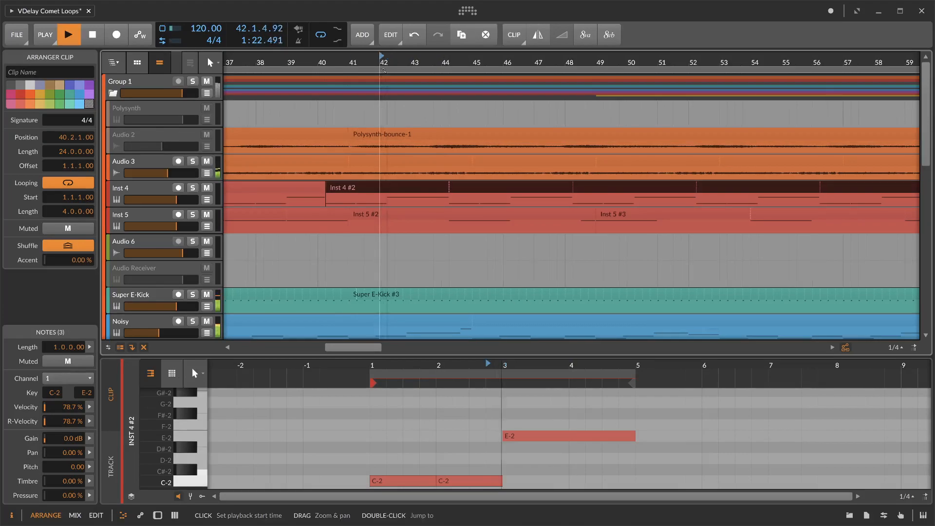
scroll(462, 216, "down", 10)
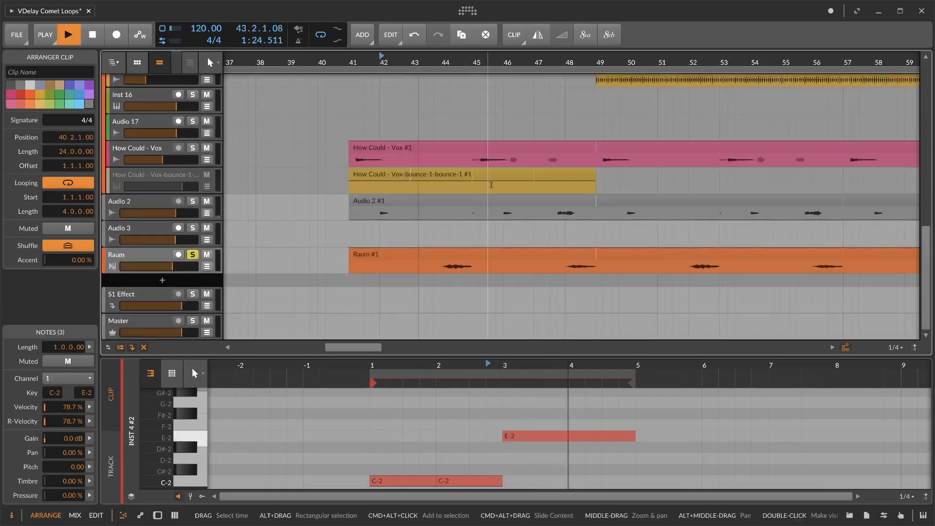
scroll(462, 215, "up", 10)
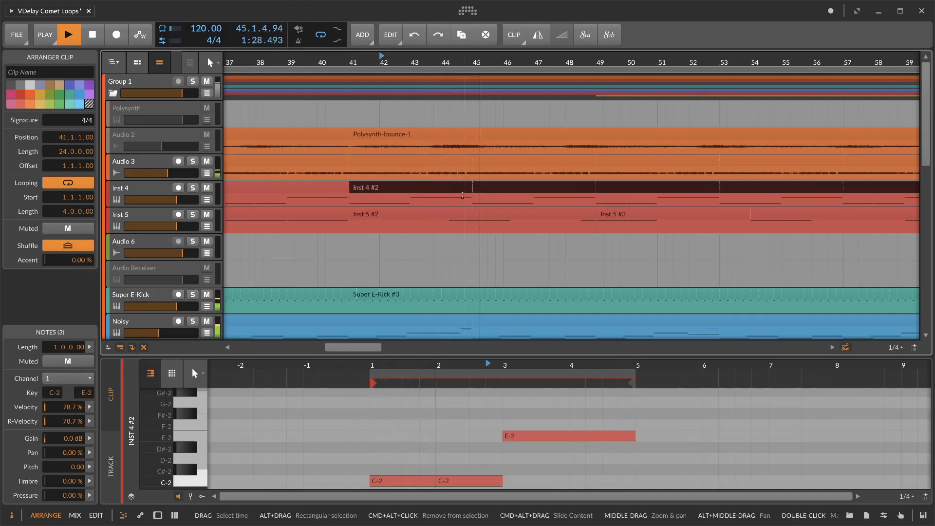
Step: Place the playback start at 43.4.1.00 in the Raum clip, stop playback, and turn off the Raum track's solo
left_click(430, 255)
scroll(430, 254, "down", 10)
left_click(193, 254)
key("space")
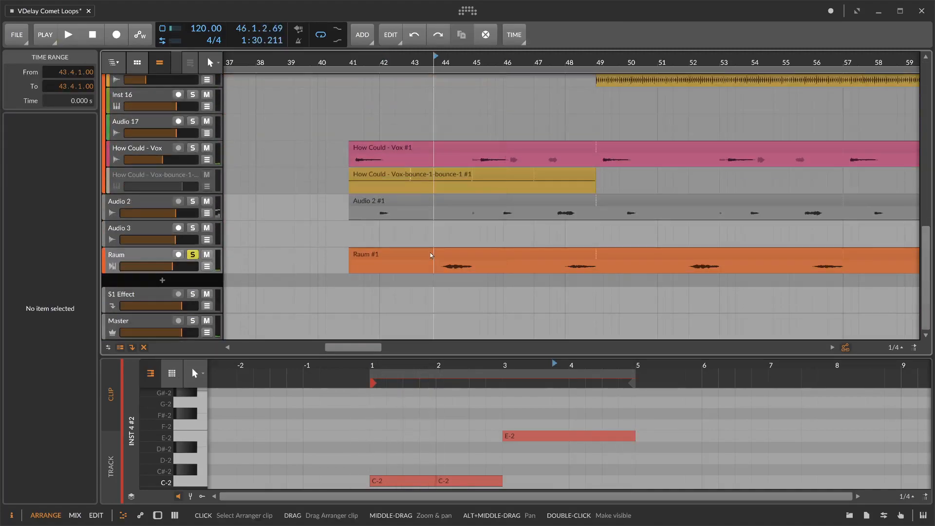
left_click(193, 252)
scroll(426, 258, "left", 2)
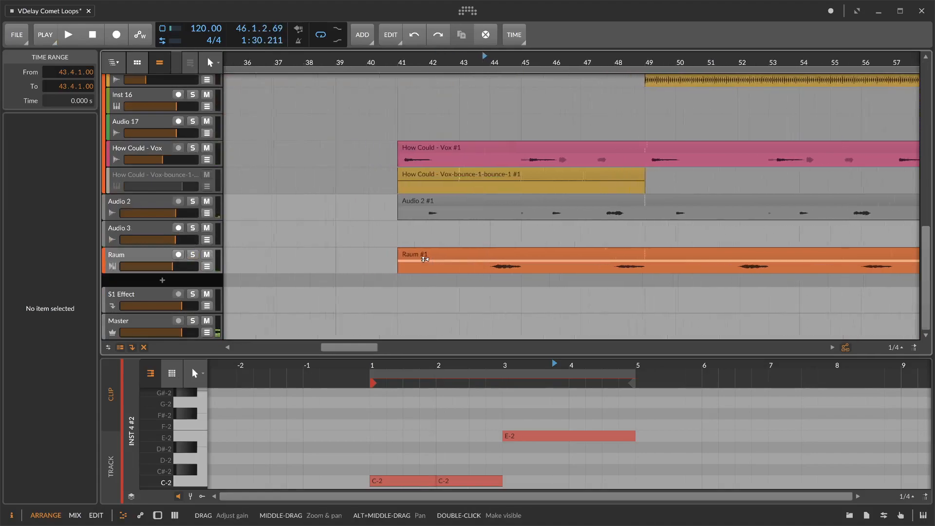
scroll(425, 259, "down", 4)
scroll(425, 259, "right", 1)
scroll(425, 259, "up", 4)
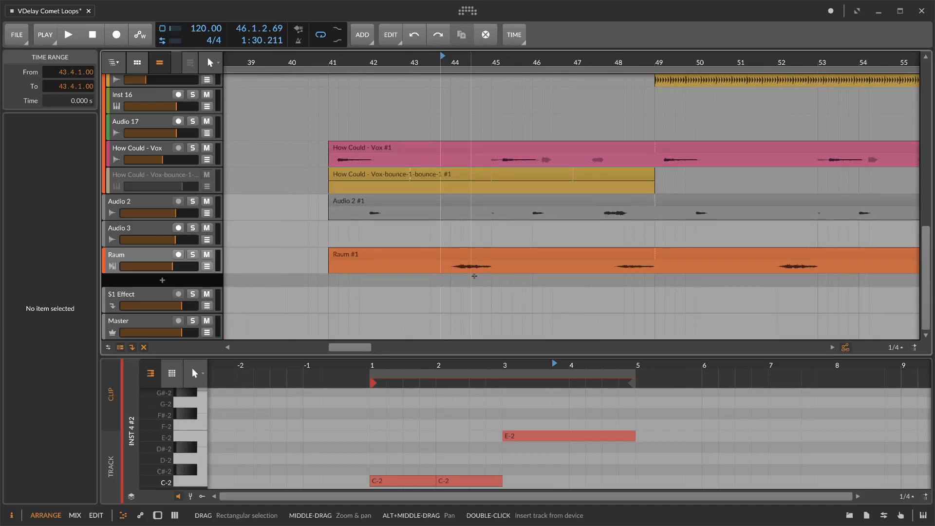
scroll(484, 289, "up", 2)
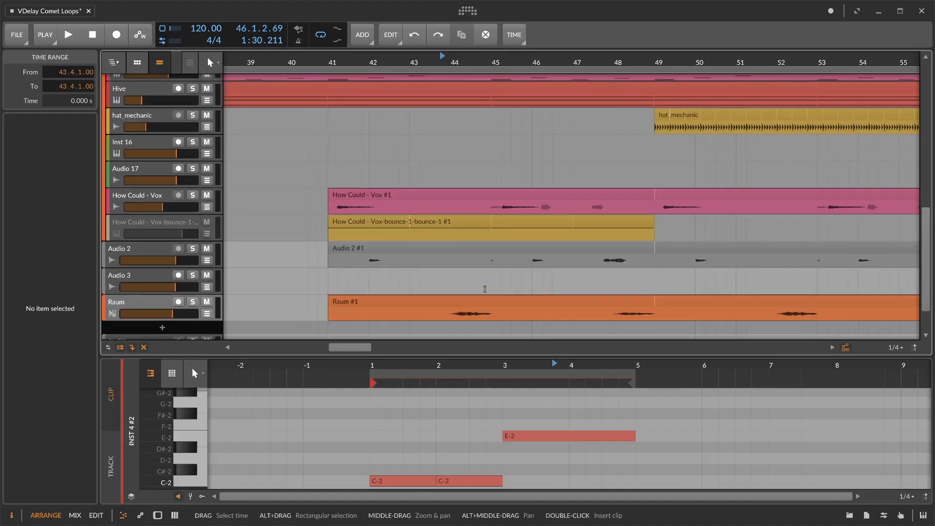
scroll(484, 289, "down", 1)
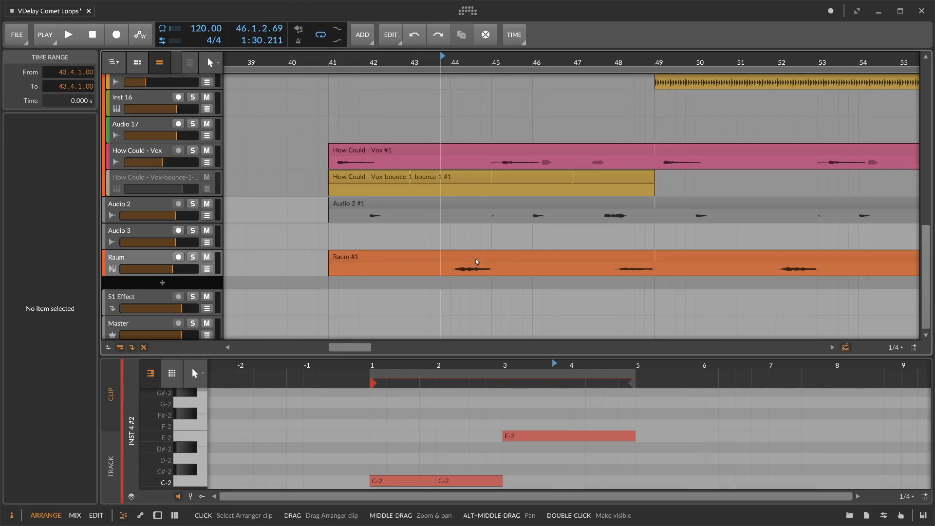
Step: Play the full arrangement from 41.1.1.00 through the Raum clip's first two swells, and stop playback near bar 49
left_click(328, 62)
scroll(380, 156, "up", 2)
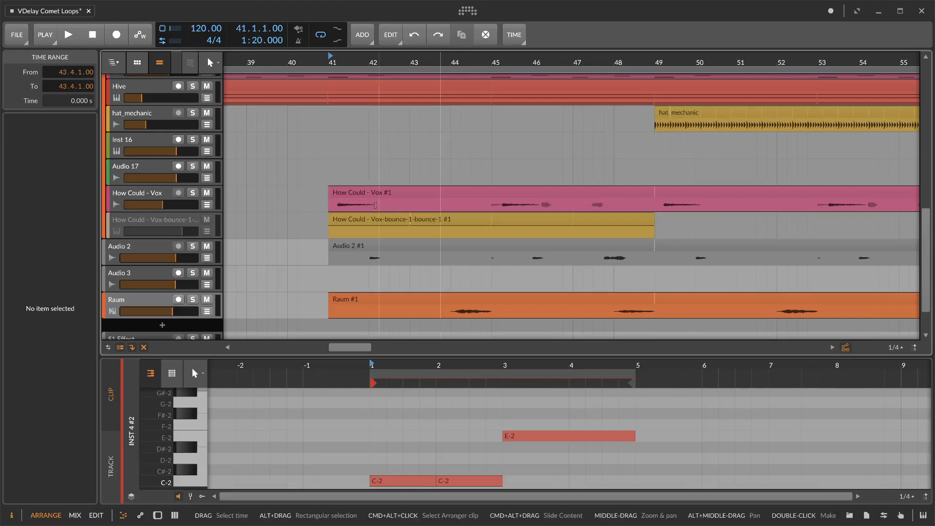
scroll(457, 235, "down", 2)
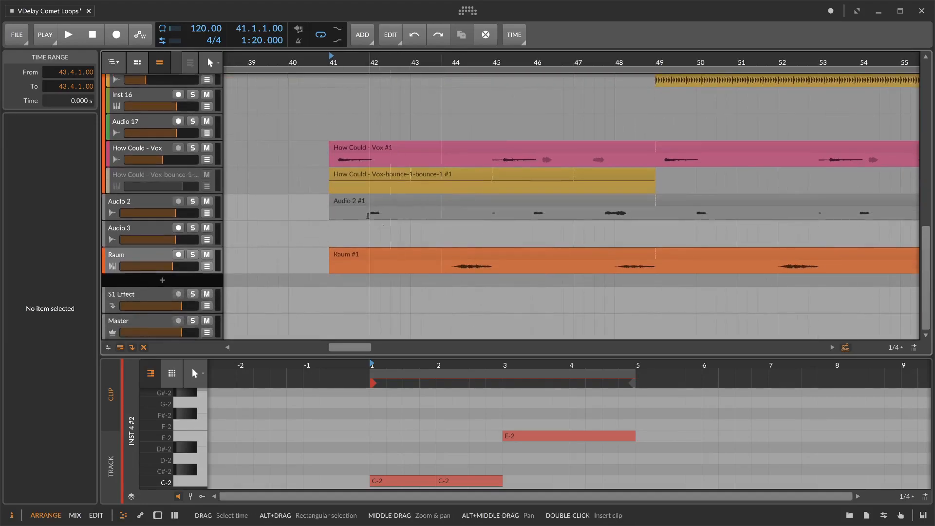
scroll(362, 140, "up", 1)
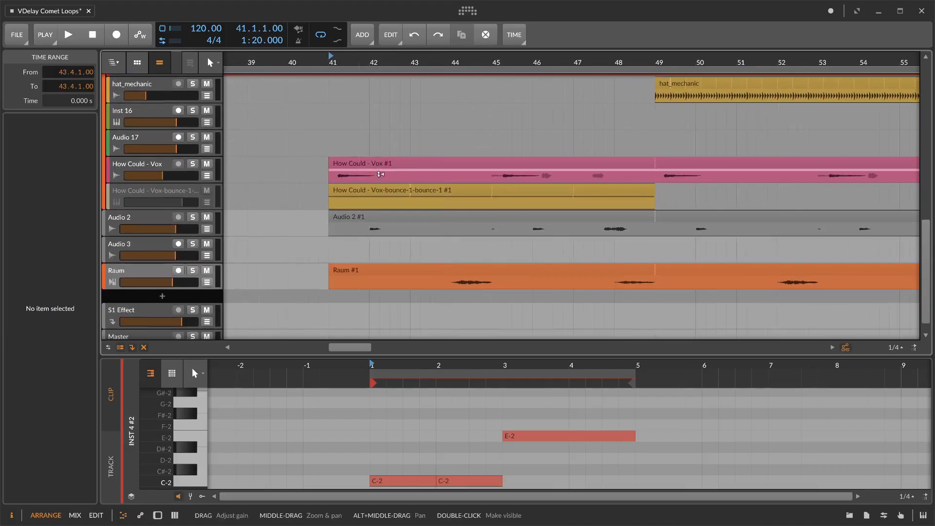
scroll(364, 143, "down", 2)
key("space")
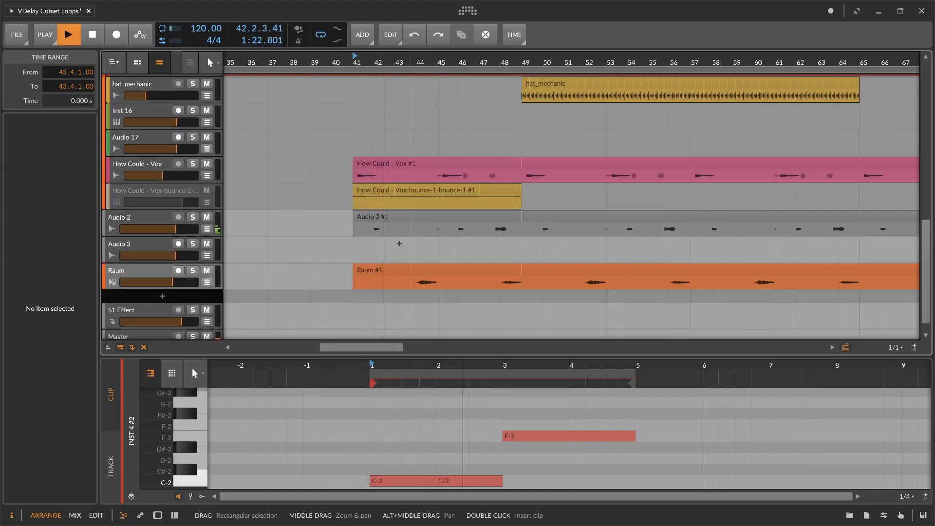
scroll(347, 278, "up", 4)
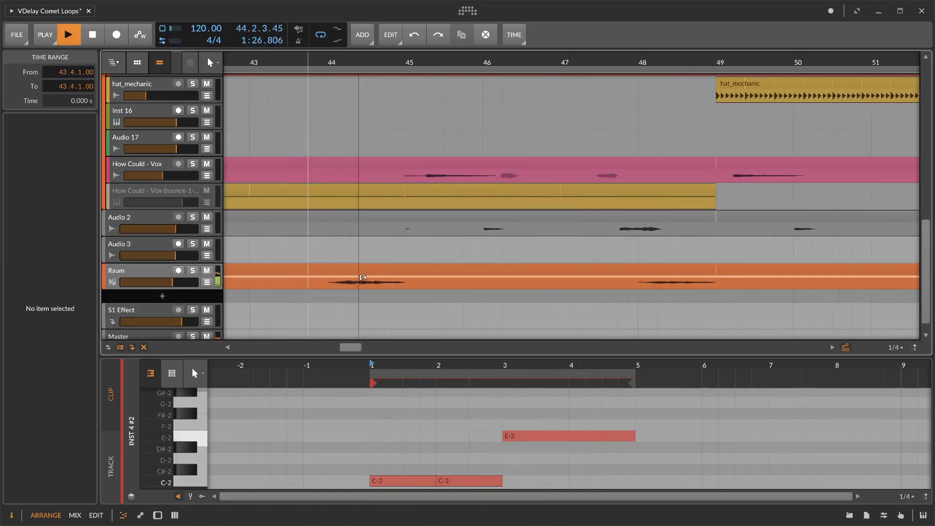
scroll(403, 275, "down", 4)
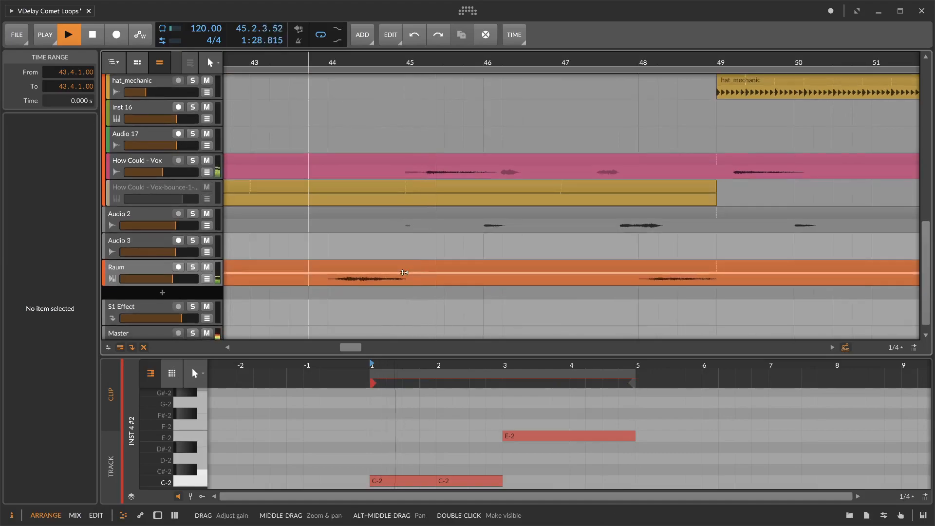
scroll(362, 235, "down", 4)
scroll(362, 236, "down", 5)
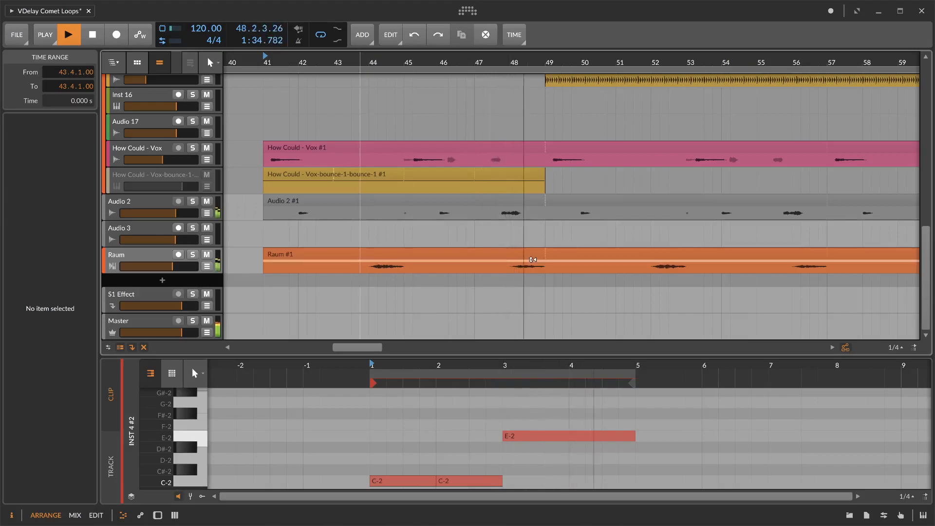
key("space")
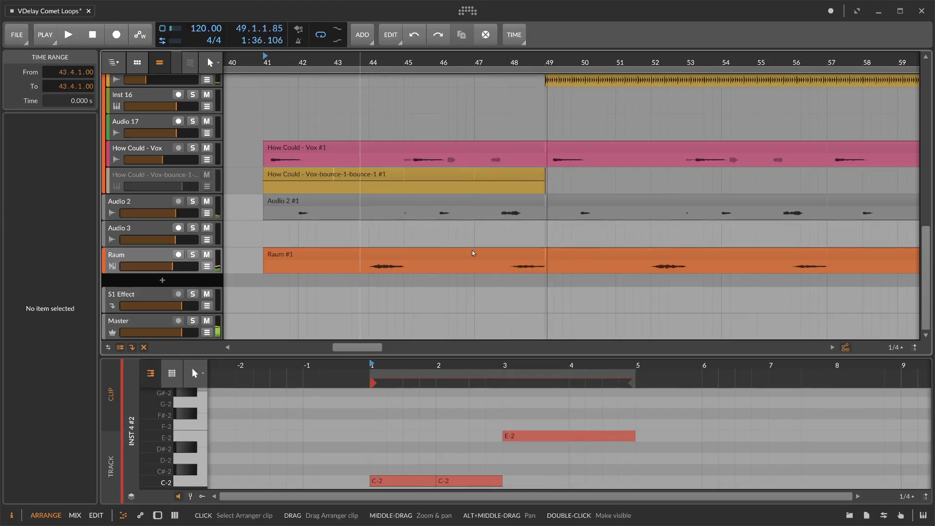
Step: Solo the Audio 3 track above Inst 4, audition it from about bar 38, and stop playback
scroll(472, 250, "left", 2)
scroll(472, 249, "up", 10)
scroll(471, 250, "down", 5)
scroll(471, 250, "up", 5)
scroll(341, 146, "left", 6)
scroll(340, 146, "down", 6)
scroll(340, 146, "left", 6)
left_click(191, 163)
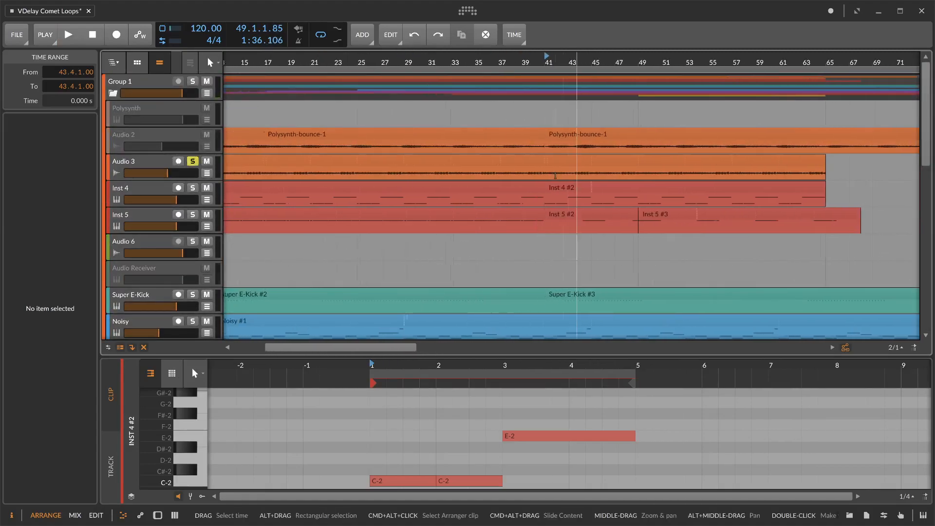
scroll(467, 195, "right", 3)
double_click(457, 63)
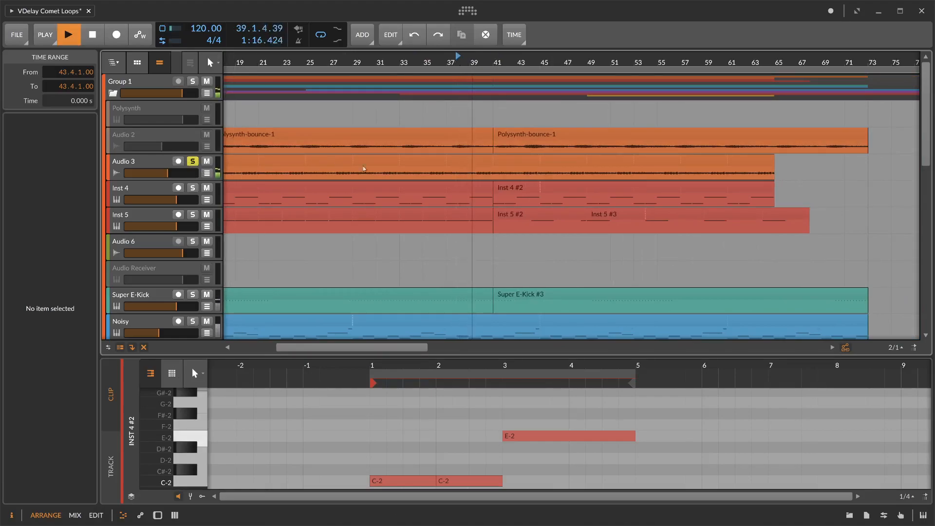
key("space")
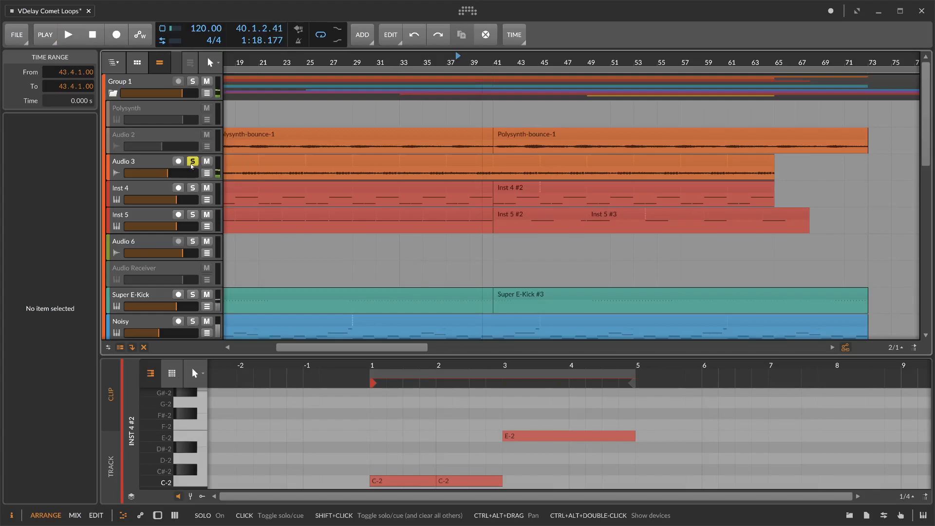
Step: Place the playback start at 45.1.1.00 in the arrangement near the Raum clip
scroll(460, 195, "down", 10)
scroll(460, 195, "right", 3)
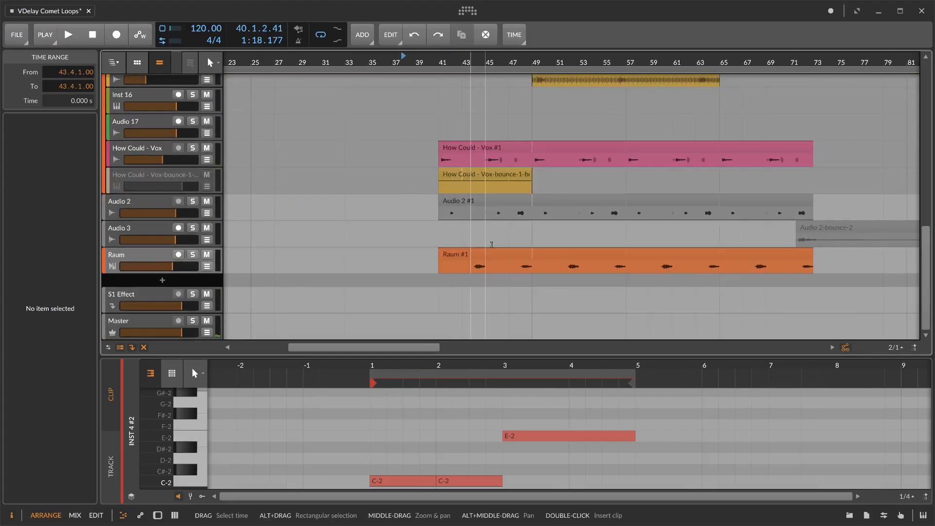
scroll(492, 245, "right", 1)
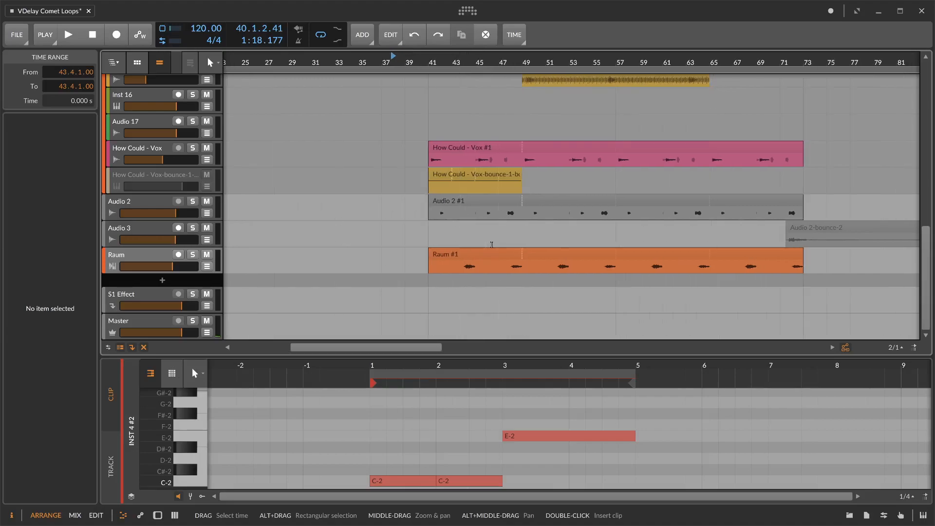
scroll(491, 245, "up", 1)
left_click(491, 244)
left_click(475, 226)
scroll(476, 227, "up", 2)
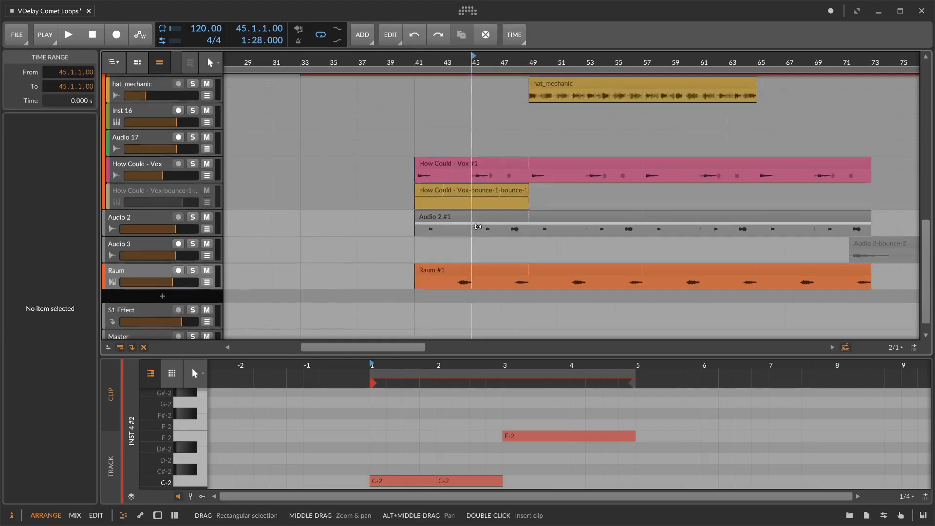
scroll(476, 225, "up", 3)
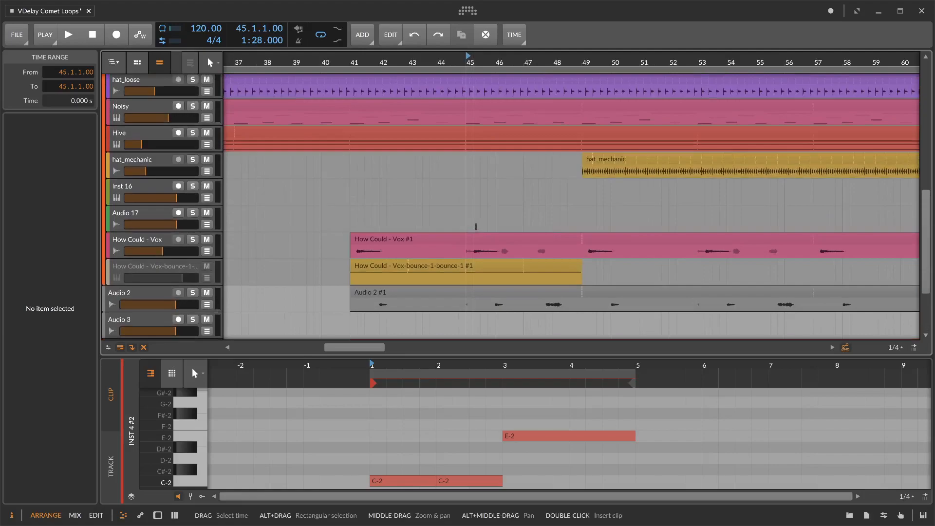
scroll(540, 110, "down", 3)
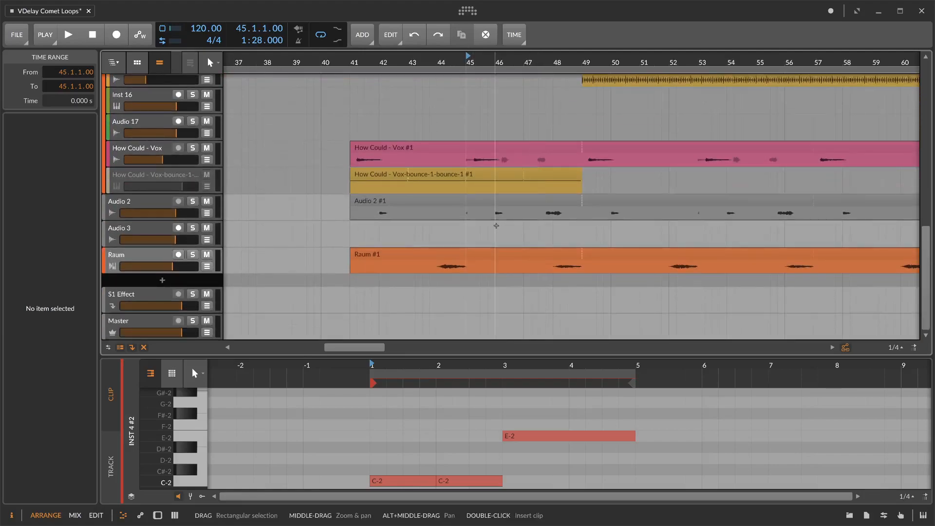
Step: Show the Raum track's device chain and inspect the Tool device's LFO and ADSR modulators with their modulation targets
key("d")
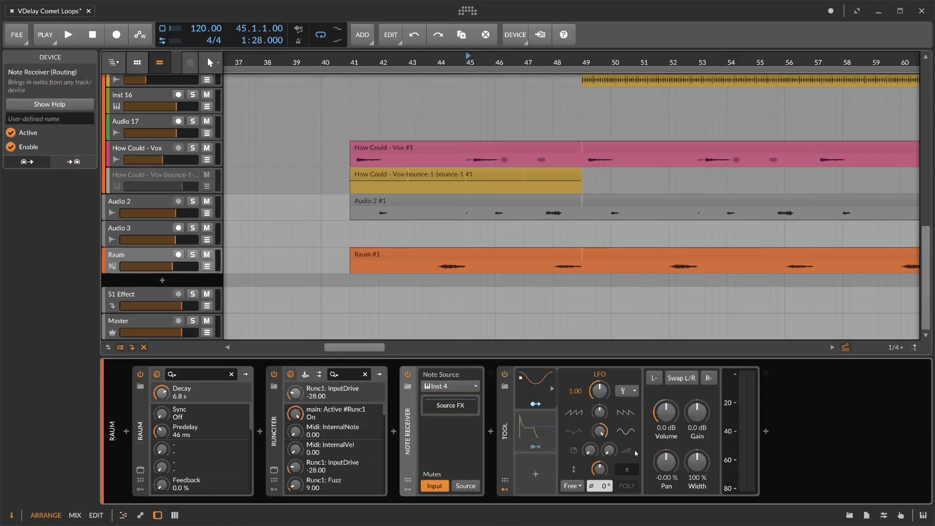
left_click(539, 426)
key("alt+a")
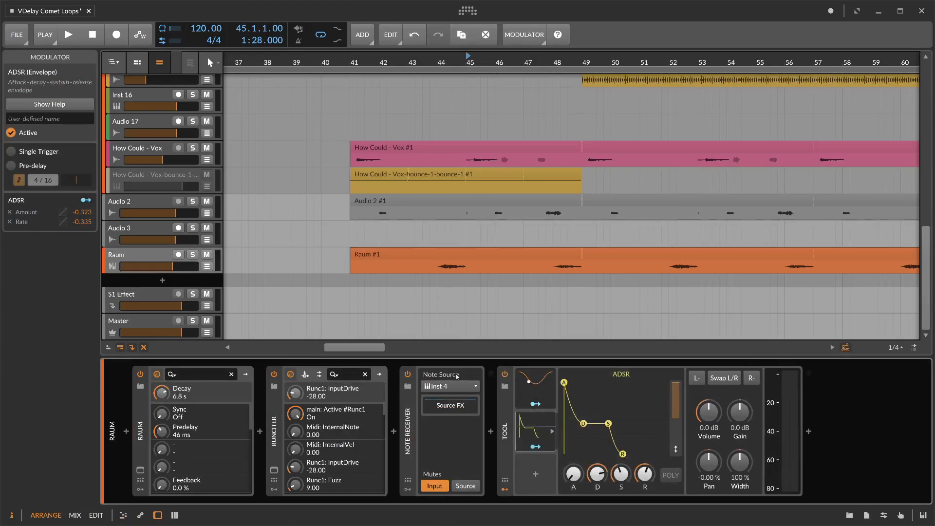
left_click(535, 395)
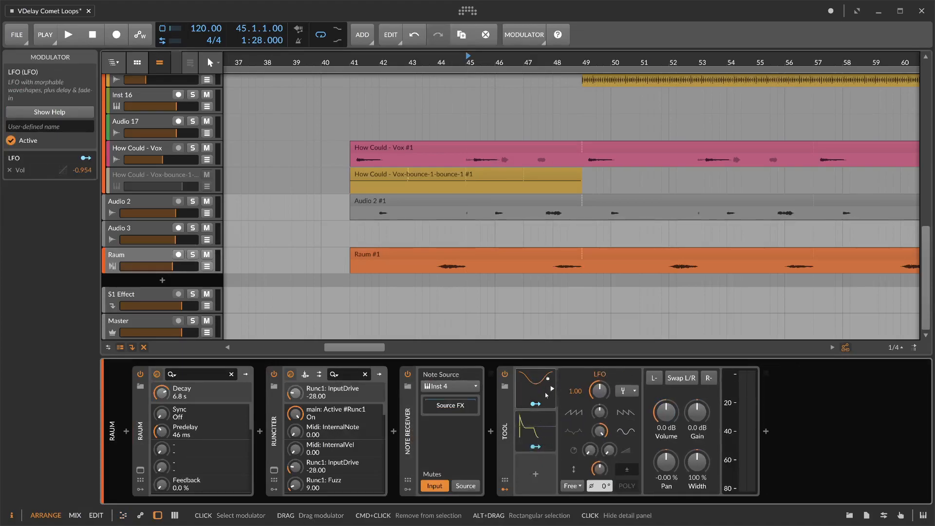
left_click(542, 388)
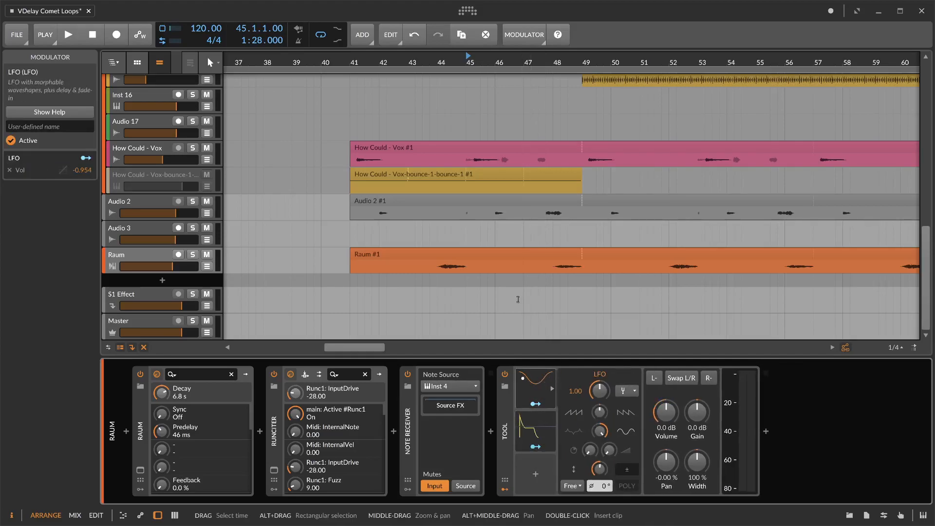
left_click(535, 426)
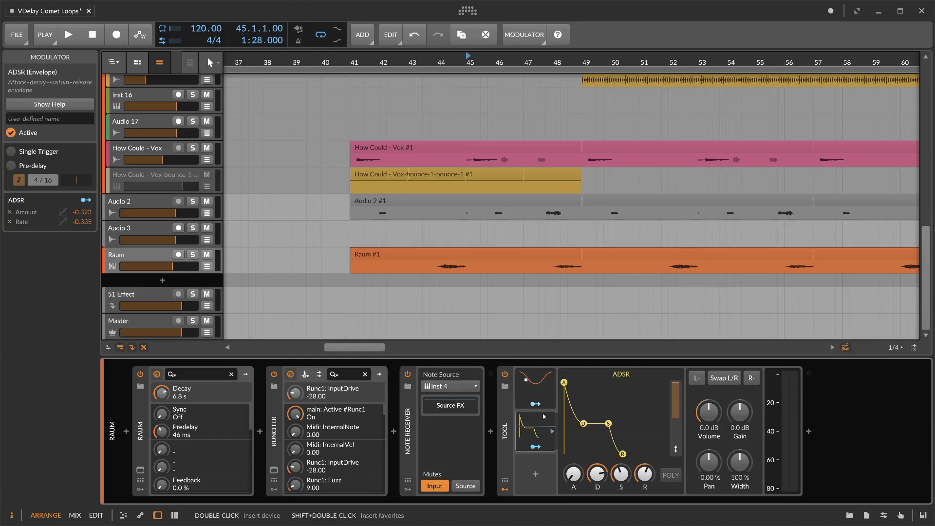
left_click(535, 384)
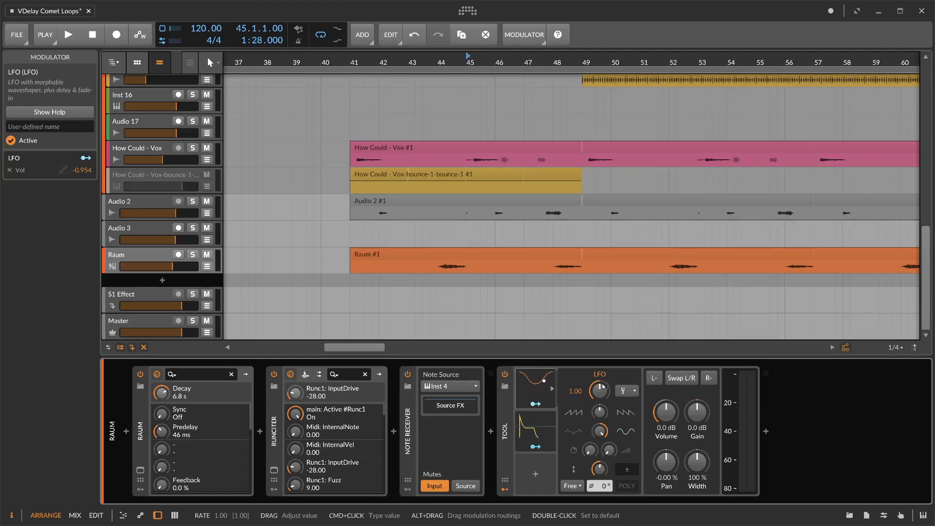
Step: Try adjusting the Decay of the Tool device's ADSR modulator, and undo the change
scroll(460, 266, "up", 5)
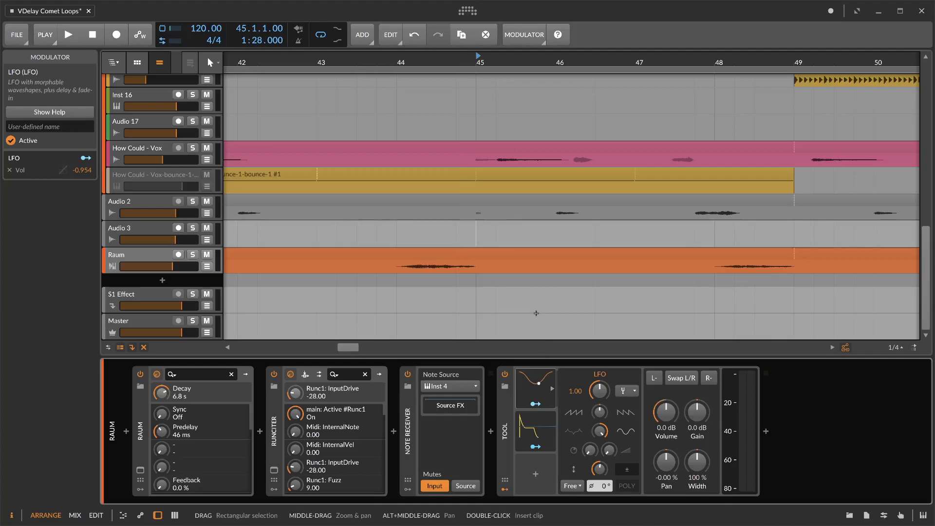
left_click(535, 426)
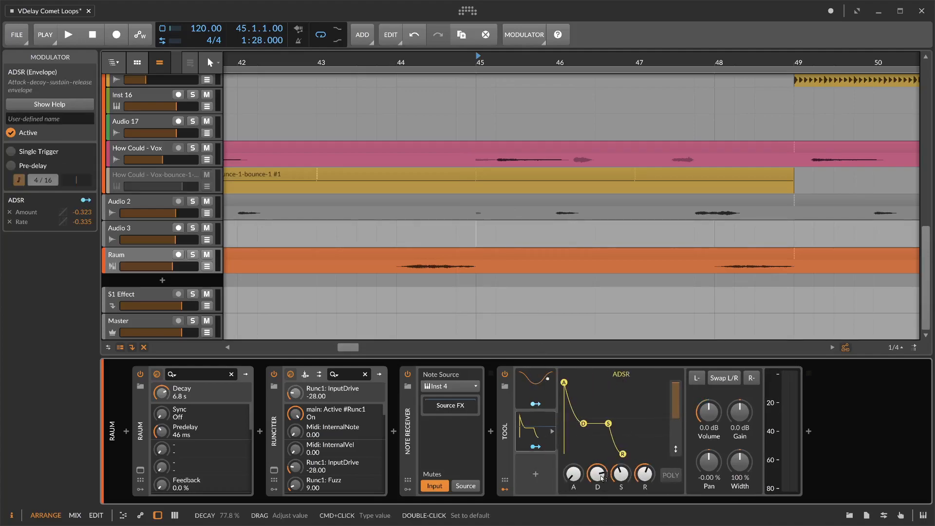
mouse_move(602, 479)
left_mouse_down()
mouse_move(602, 491)
mouse_move(594, 473)
left_mouse_up()
key("ctrl+z")
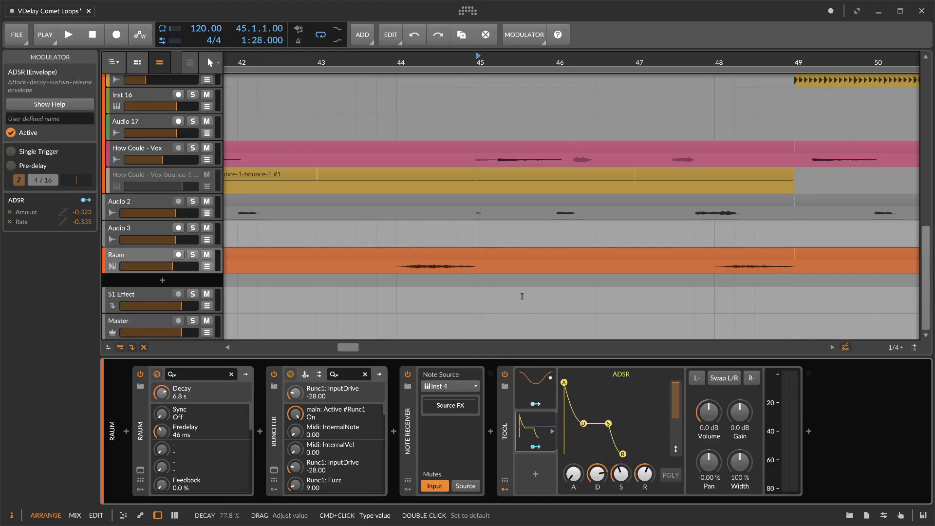
Step: Play the arrangement from 44.1.1.00 with the Tool device's ADSR modulator in view, and stop playback
scroll(492, 258, "down", 3)
scroll(459, 258, "down", 1)
scroll(460, 259, "up", 4)
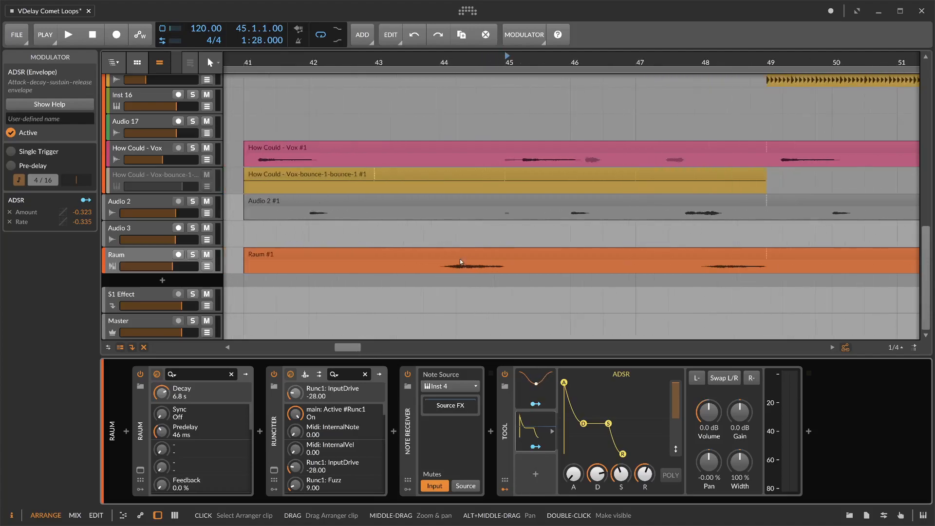
left_click(442, 62)
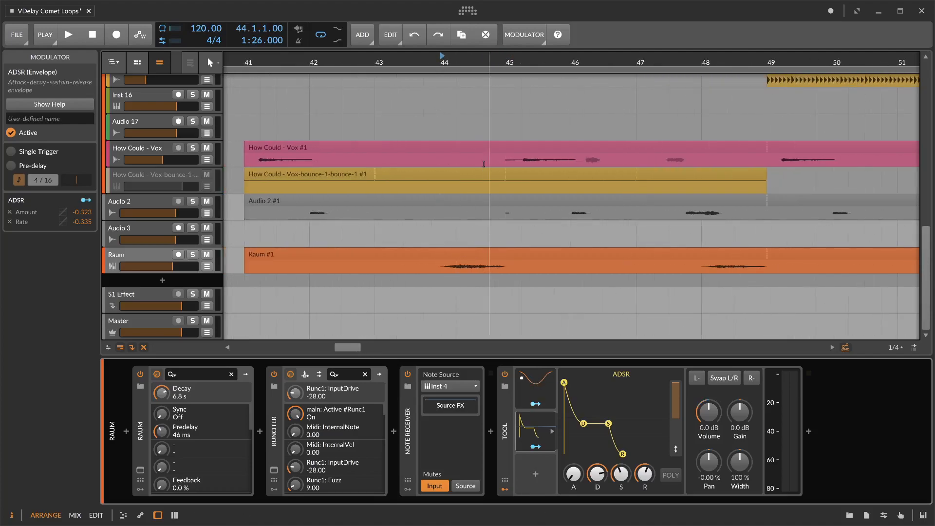
key("space")
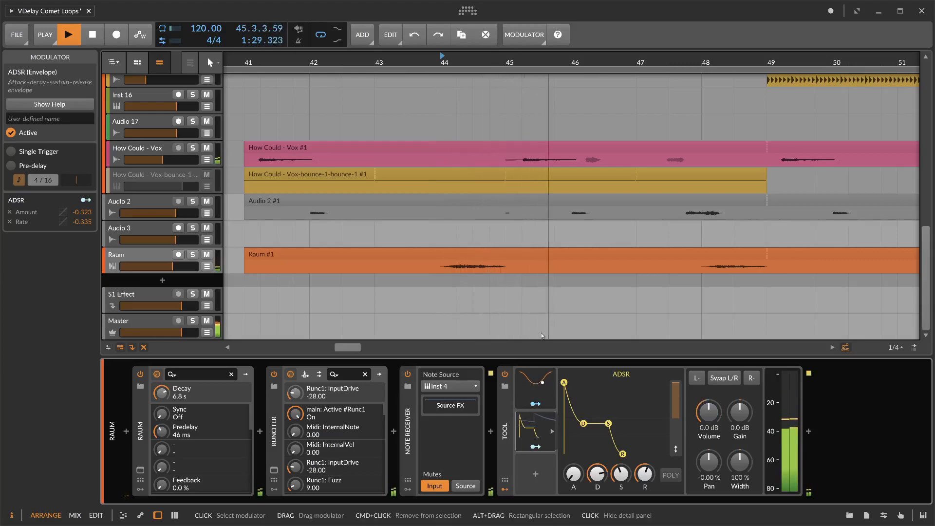
key("space")
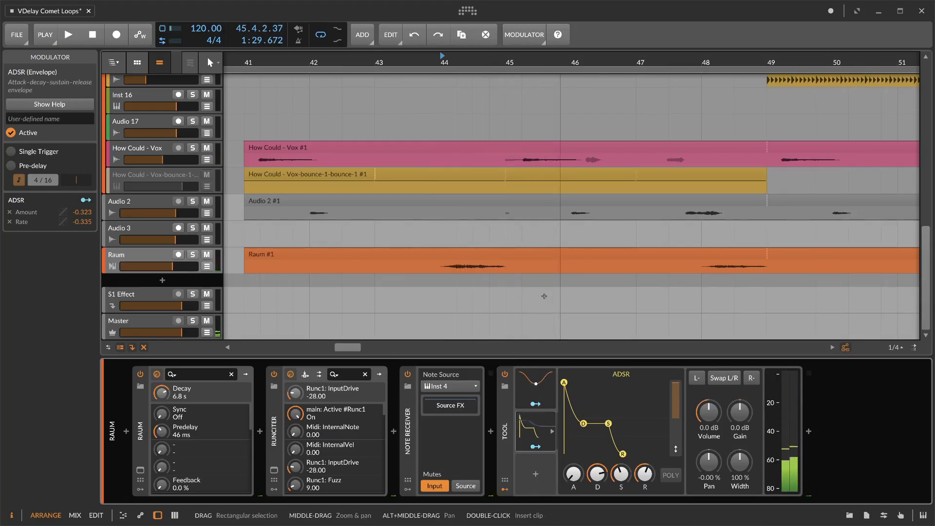
Step: Examine the Inst 4 note clips around bar 41 that feed the Raum track's Note Receiver
scroll(500, 284, "up", 10)
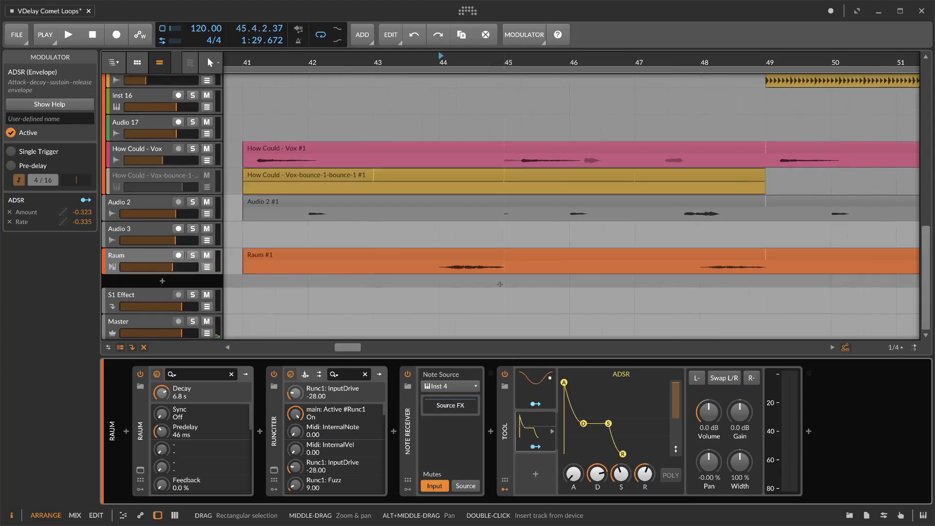
scroll(480, 269, "down", 5)
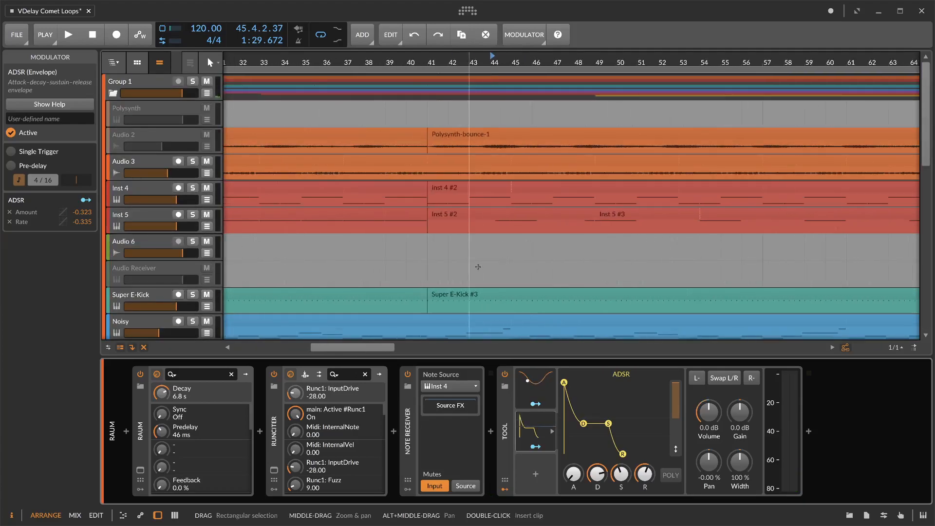
scroll(462, 318, "down", 1)
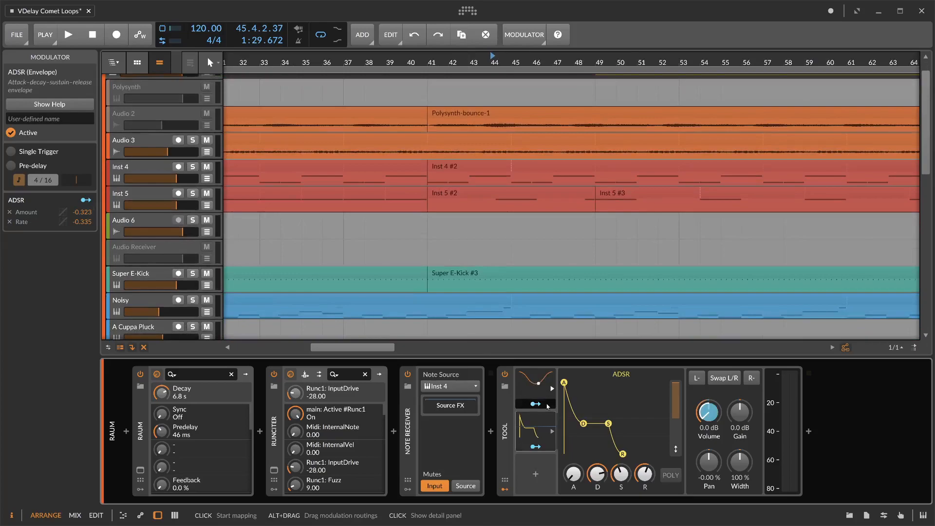